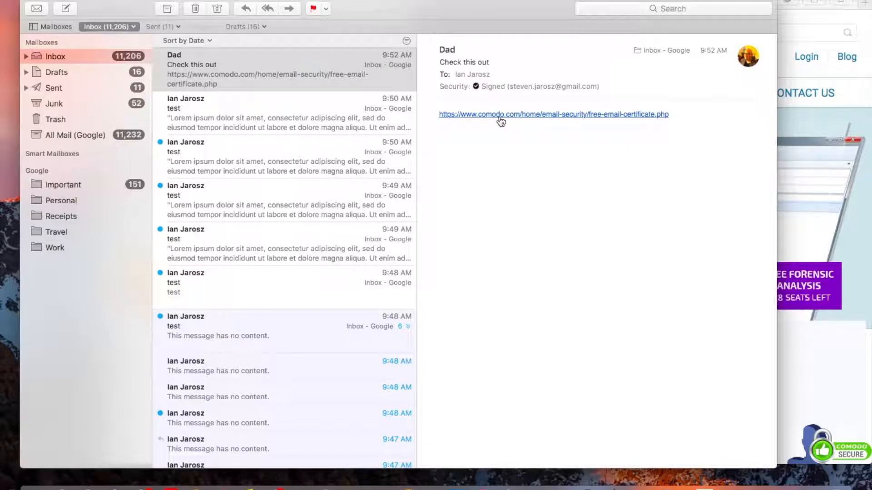
Step: Open the Comodo free email certificate application from the emailed link and enter the applicant's first name, last name and e-mail address
{"action": "left_click", "coordinate": [499, 116]}
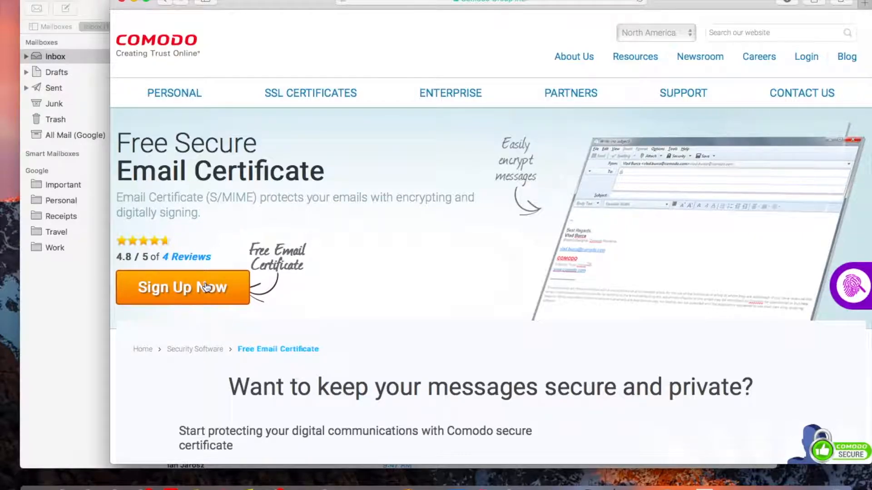
{"action": "left_click", "coordinate": [205, 287]}
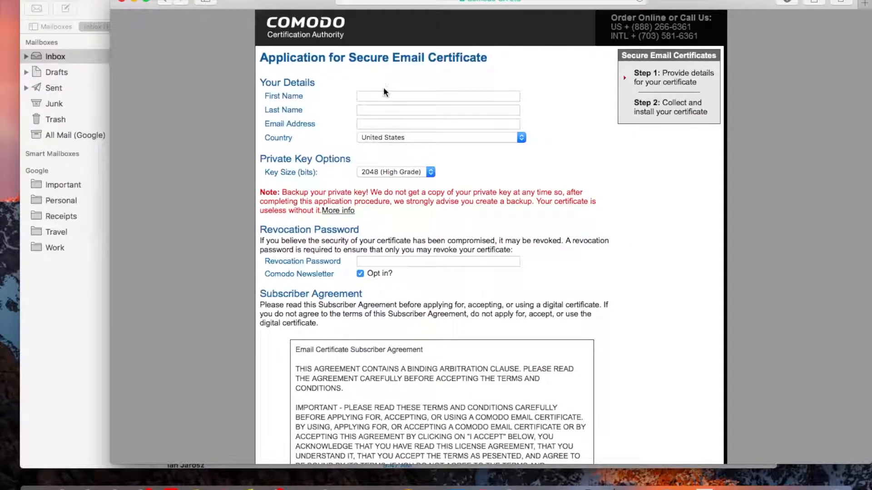
{"action": "left_click", "coordinate": [381, 92]}
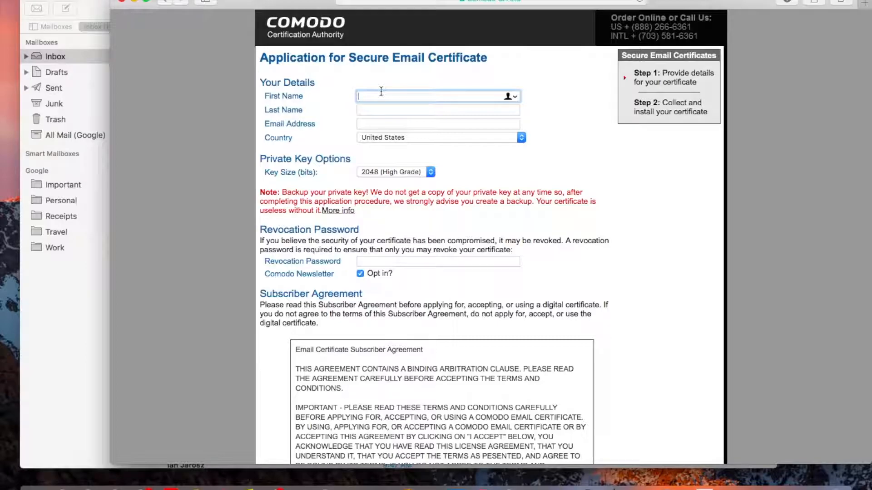
{"action": "key", "text": "Tab"}
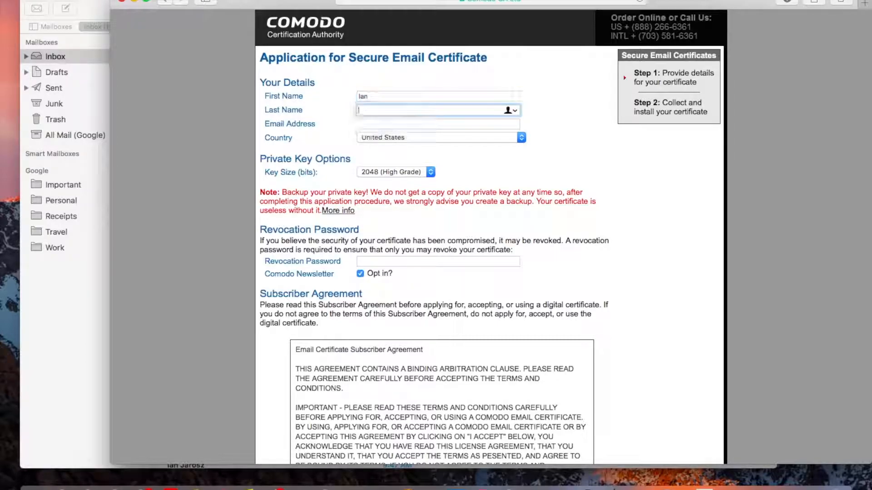
{"action": "key", "text": "Tab"}
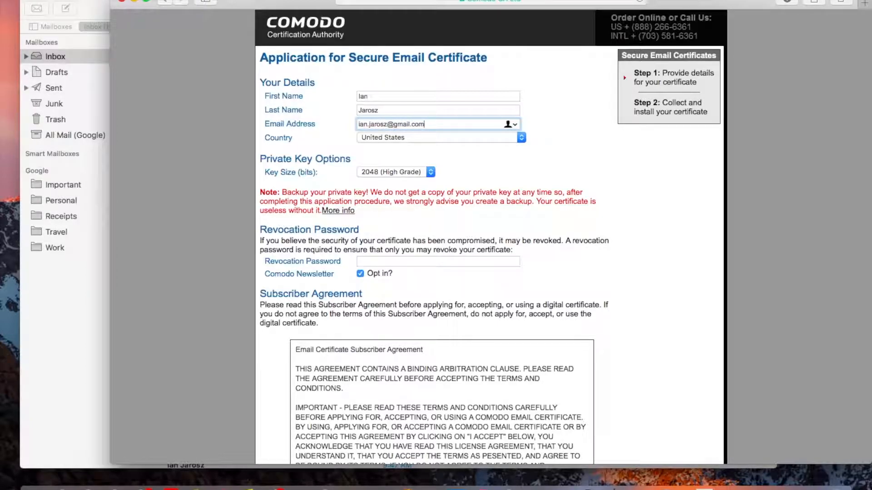
Step: Opt out of the Comodo newsletter and enter the revocation password
{"action": "scroll", "coordinate": [585, 188], "scroll_direction": "down", "scroll_amount": 5}
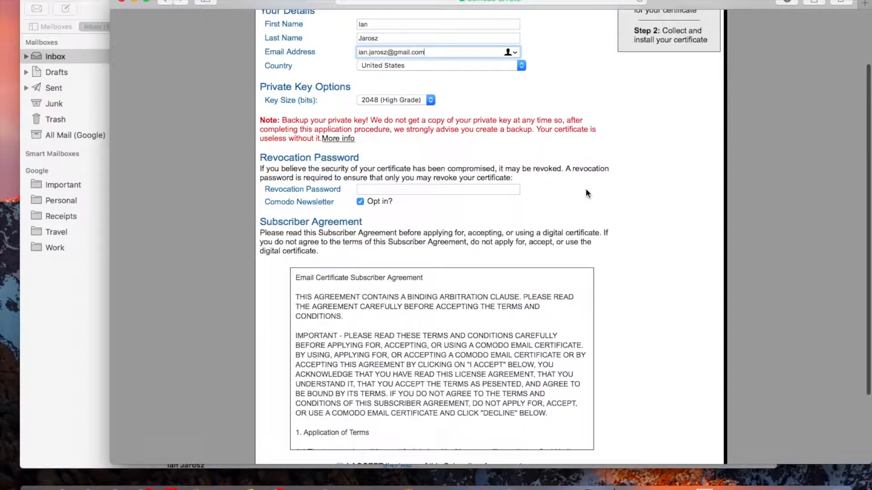
{"action": "scroll", "coordinate": [586, 192], "scroll_direction": "down", "scroll_amount": 1}
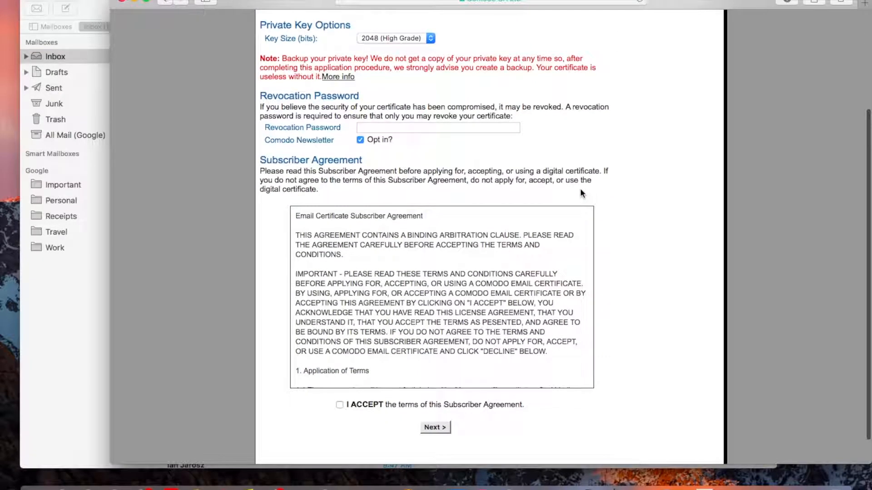
{"action": "left_click", "coordinate": [360, 140]}
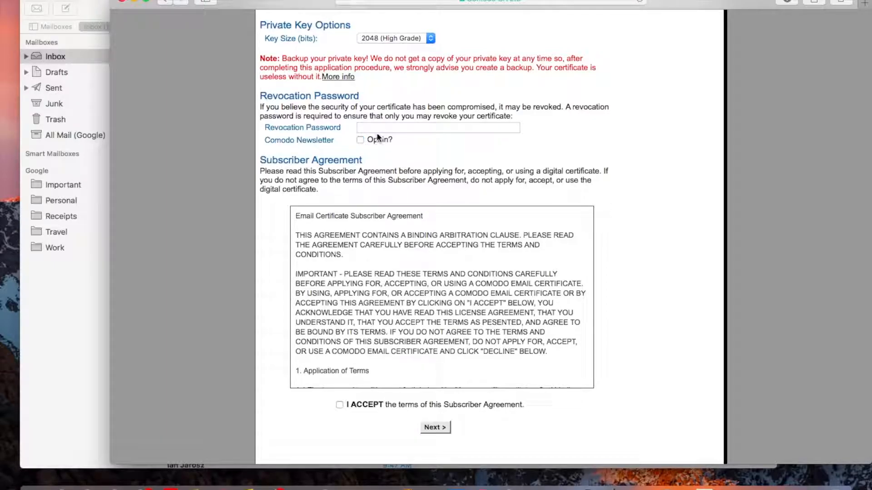
{"action": "left_click", "coordinate": [384, 129]}
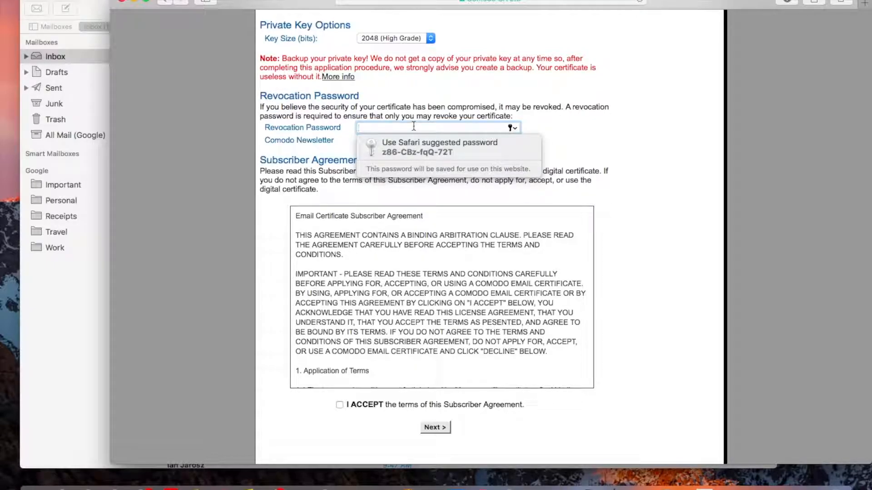
{"action": "type", "text": "••"}
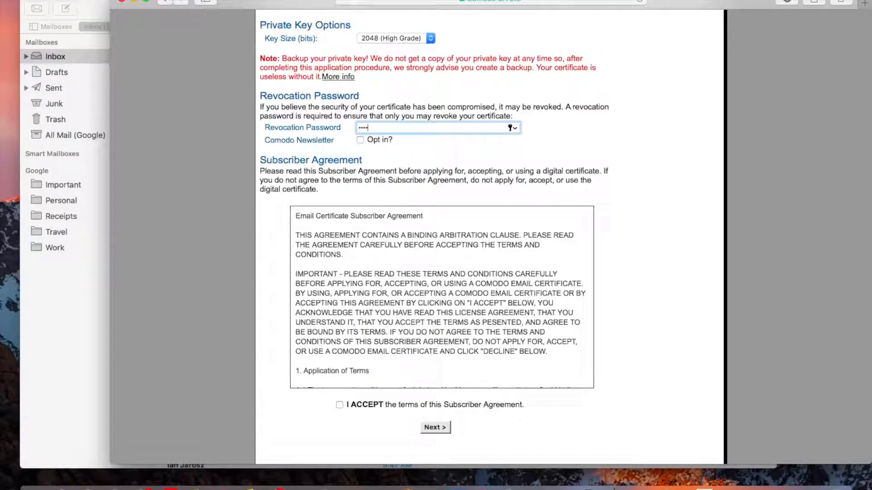
{"action": "type", "text": "••••••••••••••"}
Step: Accept the Subscriber Agreement and submit the certificate application, choosing never to save the password for this website
{"action": "scroll", "coordinate": [392, 329], "scroll_direction": "down", "scroll_amount": 20}
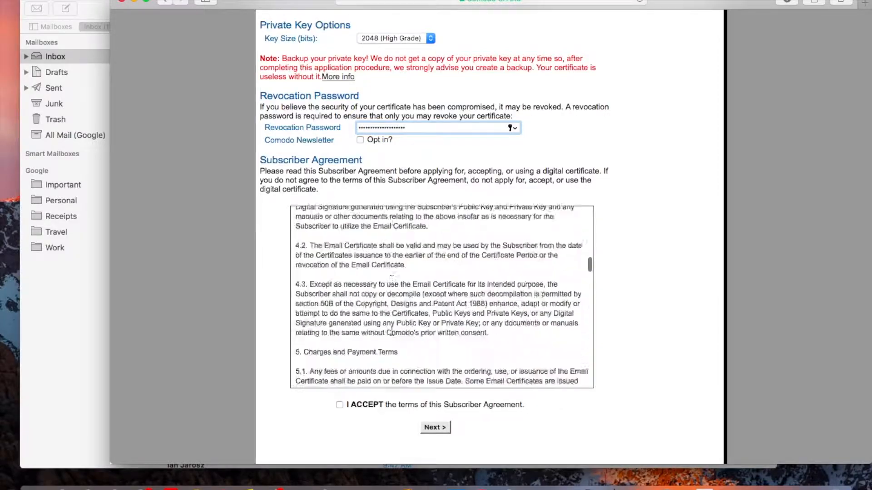
{"action": "scroll", "coordinate": [393, 331], "scroll_direction": "down", "scroll_amount": 20}
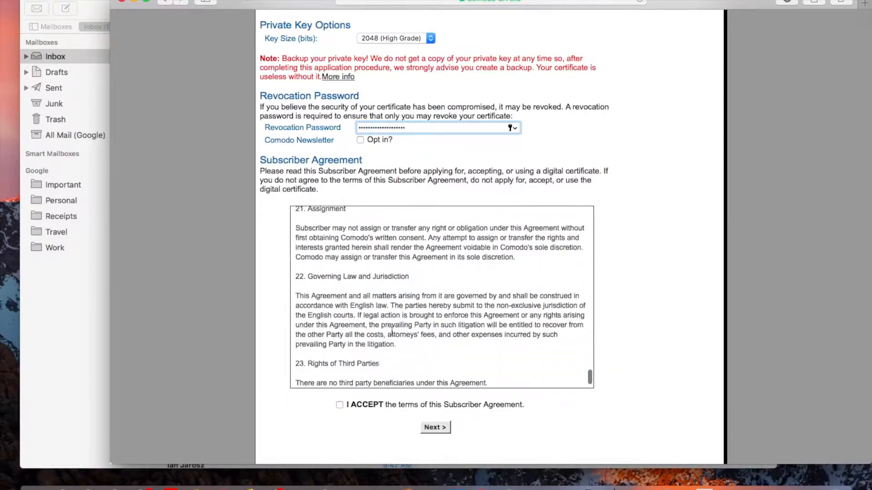
{"action": "left_click", "coordinate": [340, 405]}
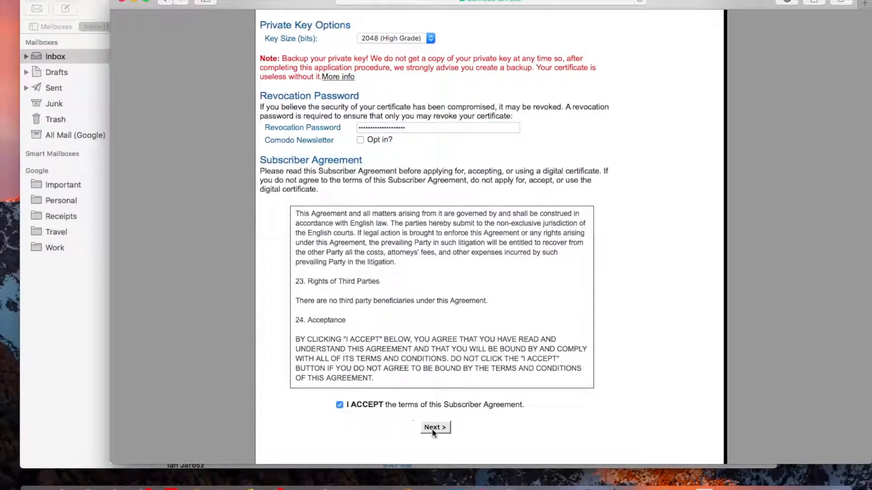
{"action": "left_click", "coordinate": [435, 427]}
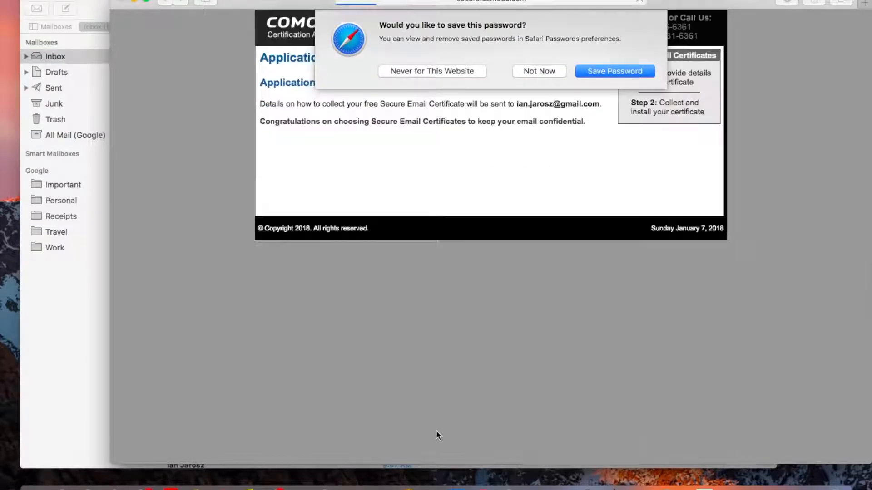
{"action": "left_click", "coordinate": [472, 71]}
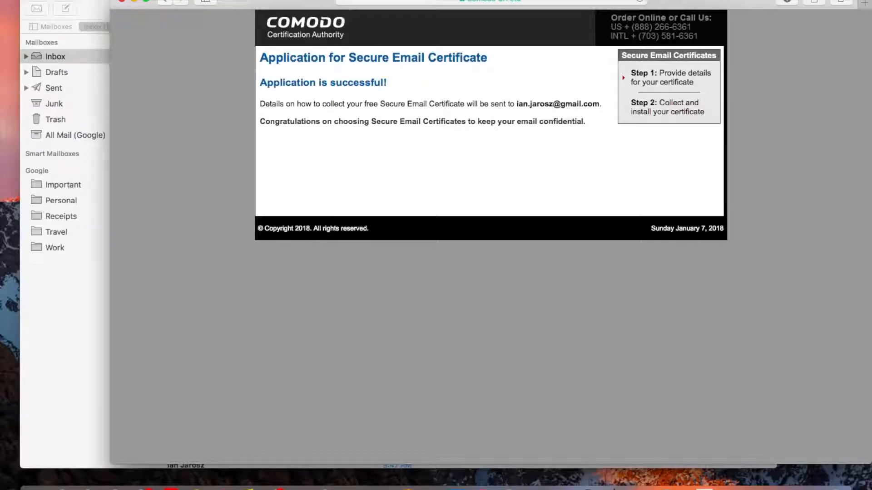
Step: Switch to Mail and check the inbox for new messages
{"action": "left_click", "coordinate": [97, 0]}
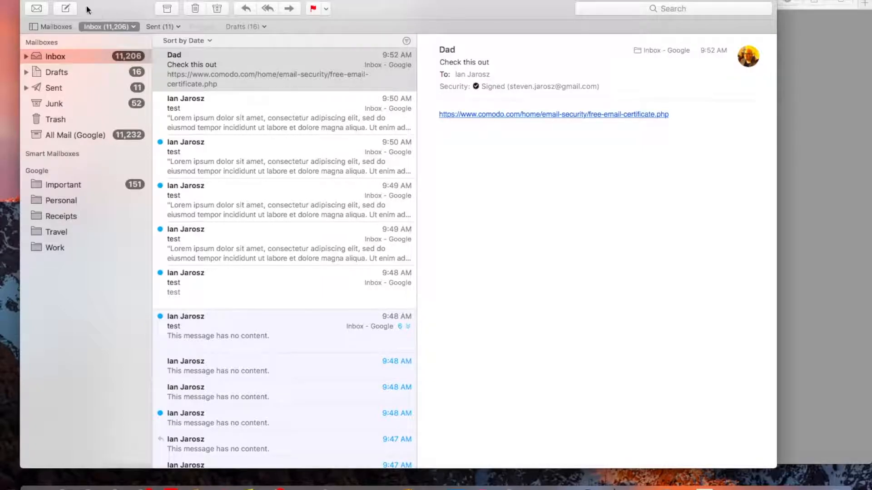
{"action": "left_click", "coordinate": [70, 10]}
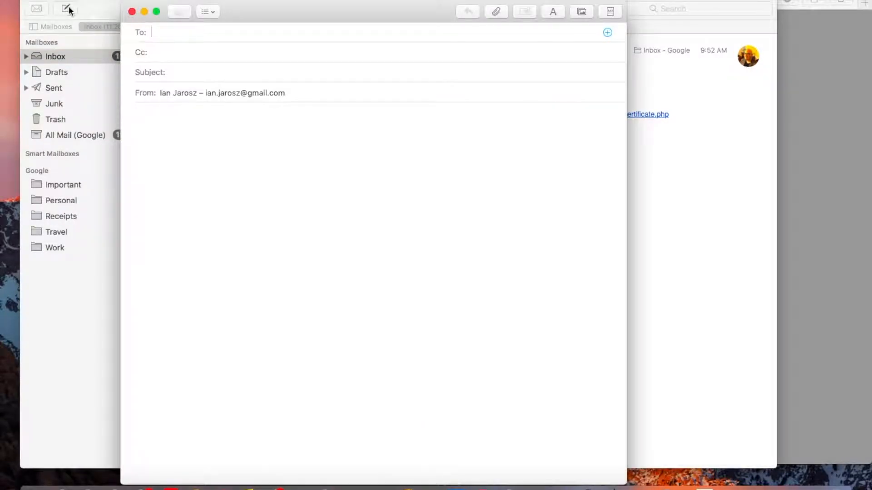
{"action": "left_click", "coordinate": [132, 12]}
{"action": "scroll", "coordinate": [377, 121], "scroll_direction": "up", "scroll_amount": 2}
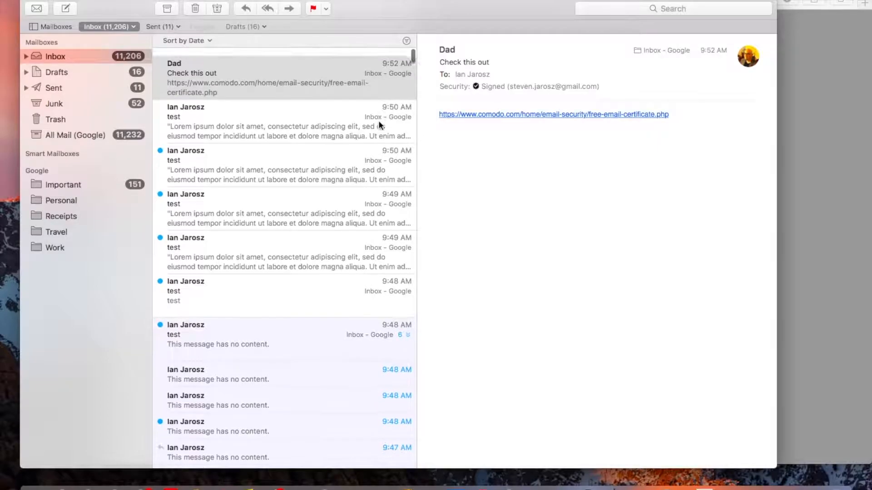
{"action": "scroll", "coordinate": [378, 121], "scroll_direction": "up", "scroll_amount": 2}
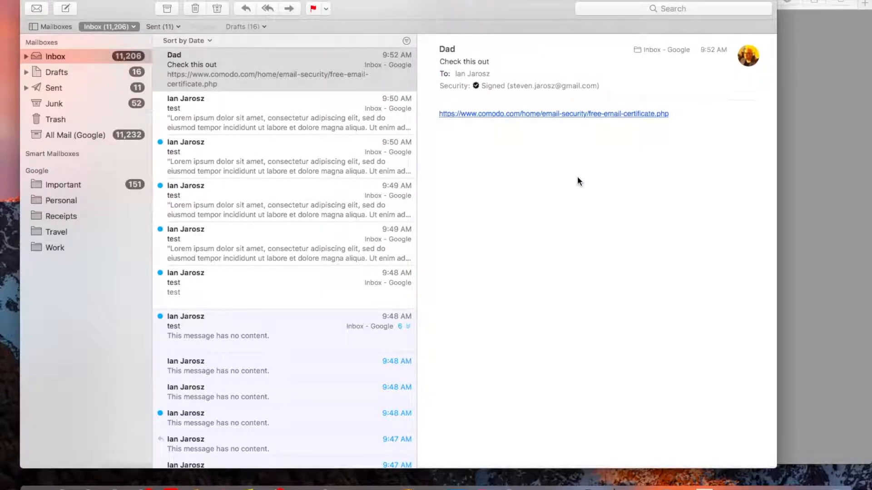
{"action": "left_click_drag", "start_coordinate": [531, 6], "coordinate": [586, 35]}
{"action": "left_click", "coordinate": [329, 139]}
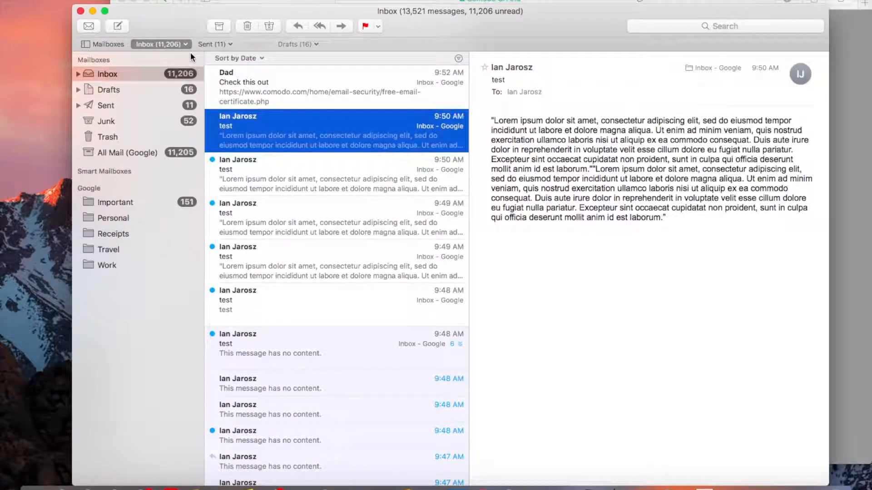
{"action": "left_click", "coordinate": [92, 28]}
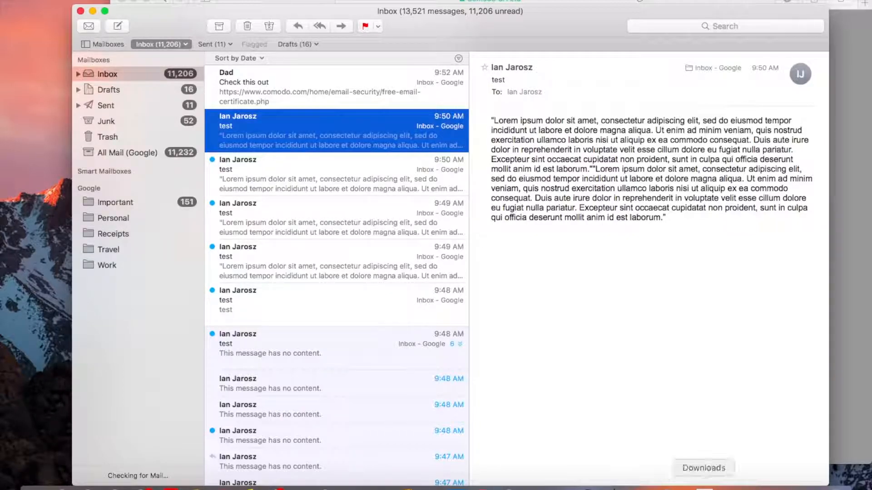
{"action": "left_click", "coordinate": [666, 487]}
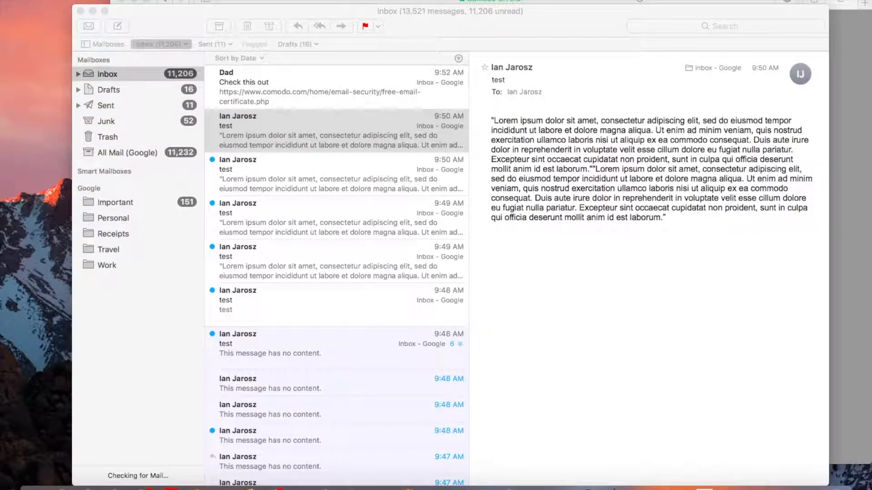
{"action": "left_click", "coordinate": [91, 26]}
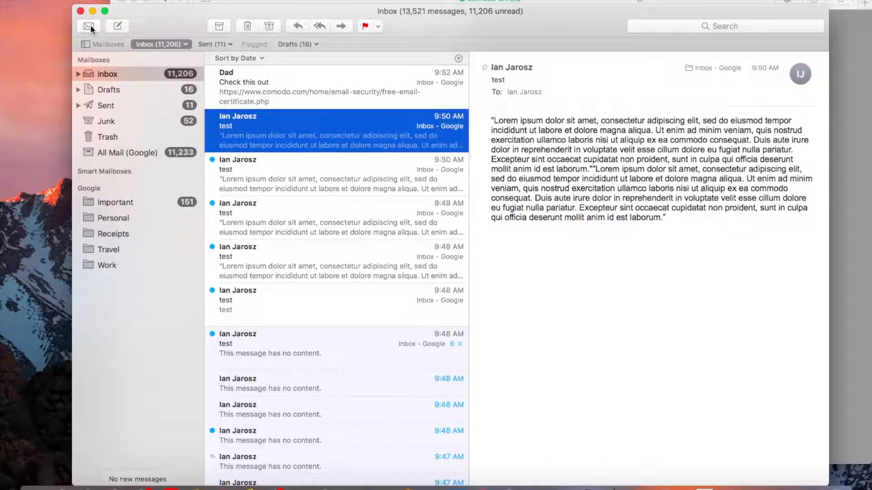
Step: Open the "Your certificate is ready for collection!" message and widen the mail window to show its full content
{"action": "left_click", "coordinate": [318, 82]}
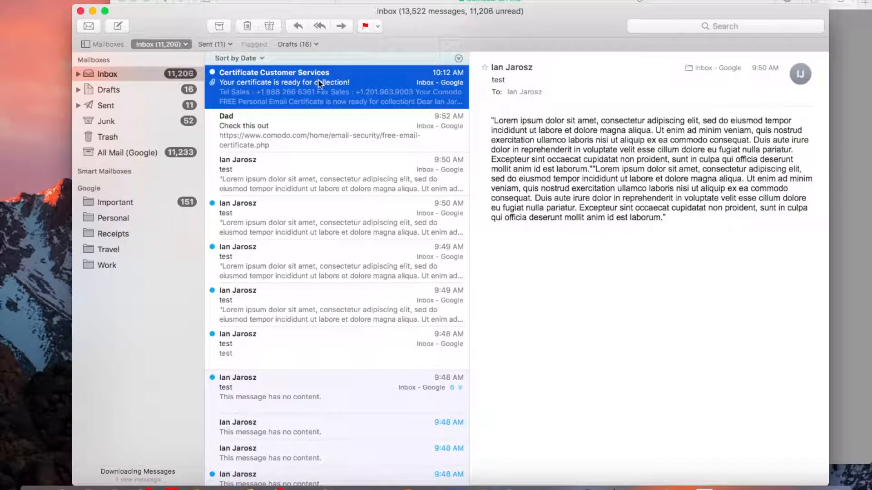
{"action": "left_click_drag", "start_coordinate": [574, 16], "coordinate": [560, 13]}
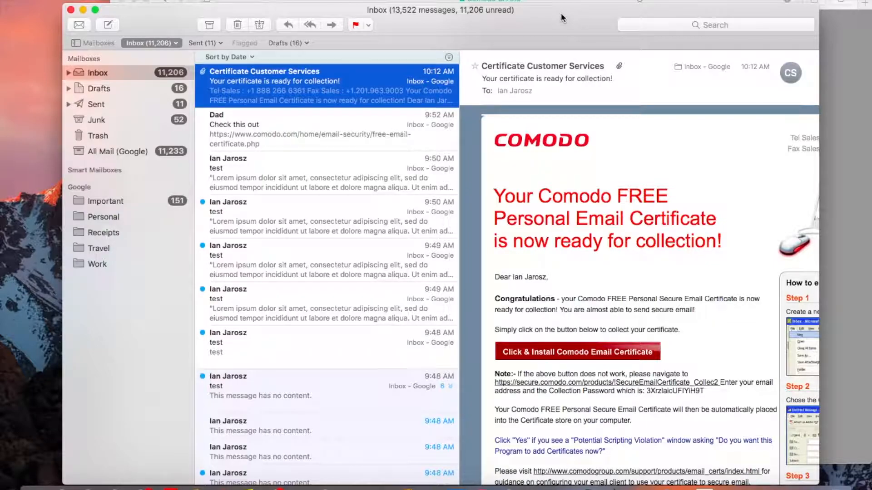
{"action": "left_click_drag", "start_coordinate": [560, 13], "coordinate": [484, 0]}
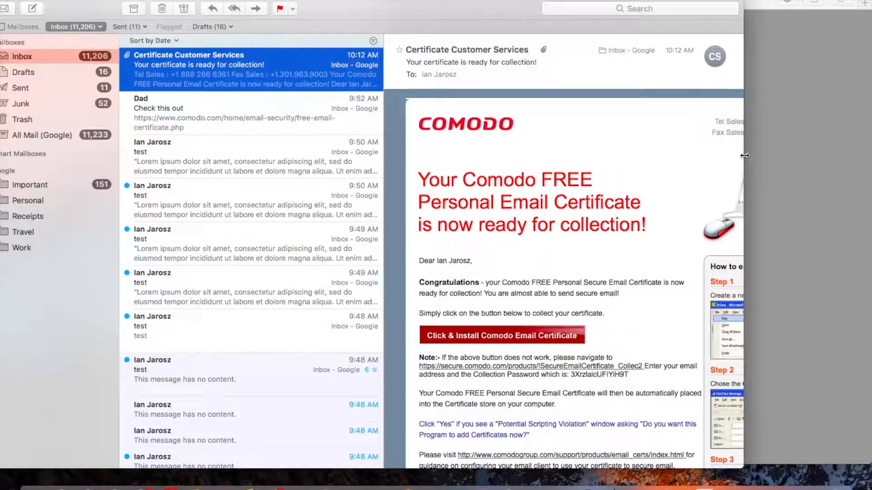
{"action": "left_click_drag", "start_coordinate": [745, 156], "coordinate": [864, 161]}
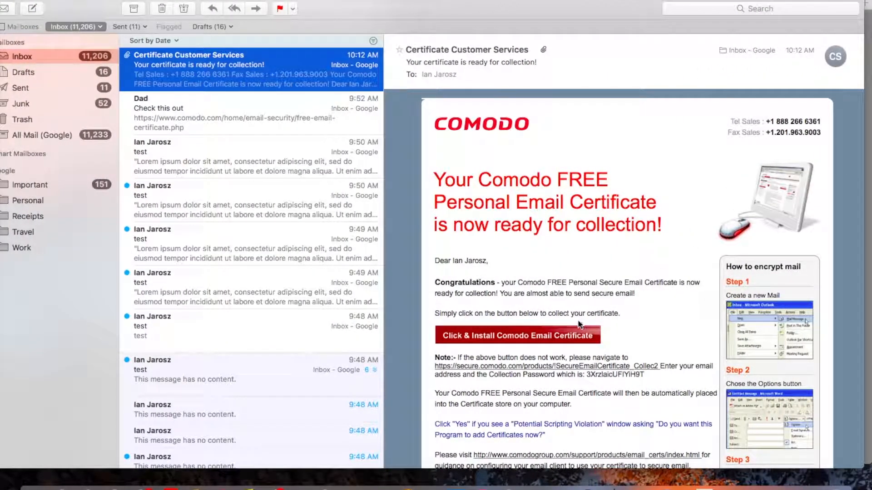
Step: Collect the Comodo email certificate from the message's install link and open the downloaded CollectCCC.p7s file
{"action": "left_click", "coordinate": [571, 335]}
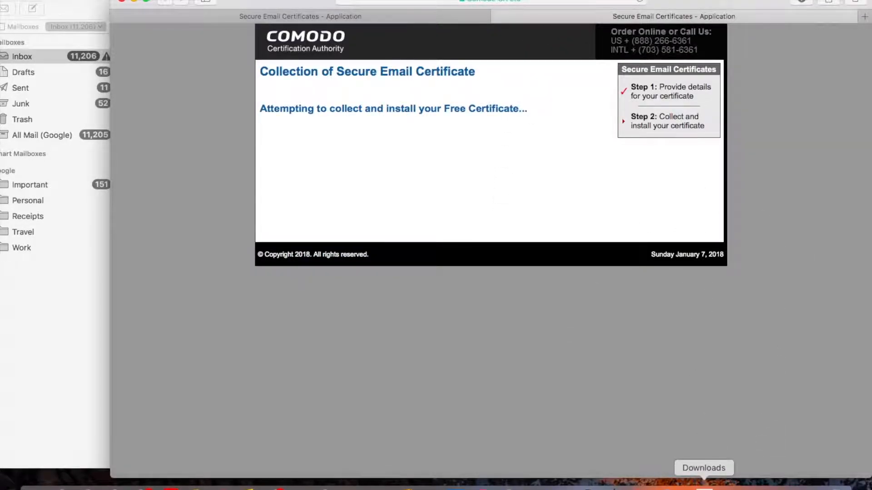
{"action": "left_click", "coordinate": [704, 488]}
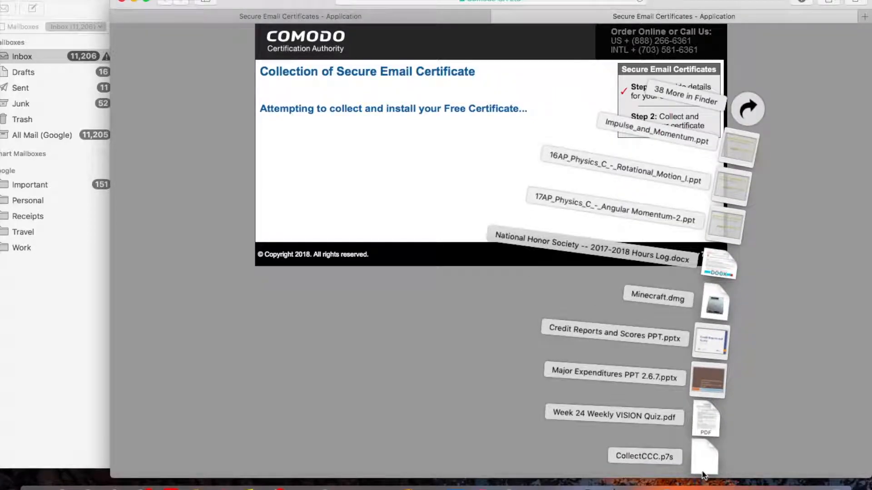
{"action": "left_click", "coordinate": [701, 456]}
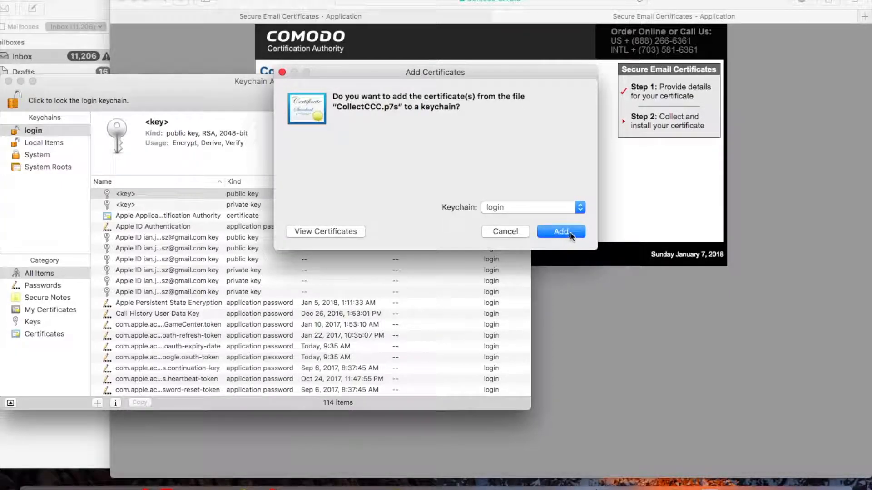
Step: Inspect the details of the certificate in CollectCCC.p7s and add it to the login keychain
{"action": "left_click", "coordinate": [354, 232]}
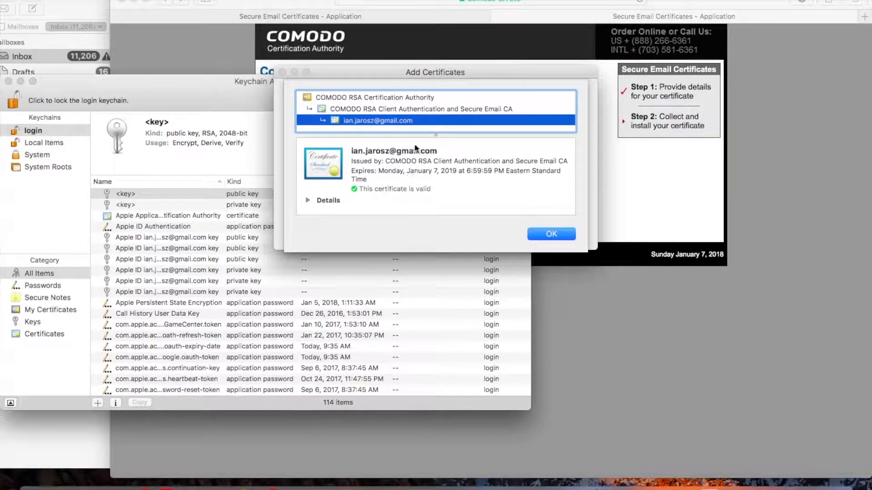
{"action": "left_click", "coordinate": [309, 202]}
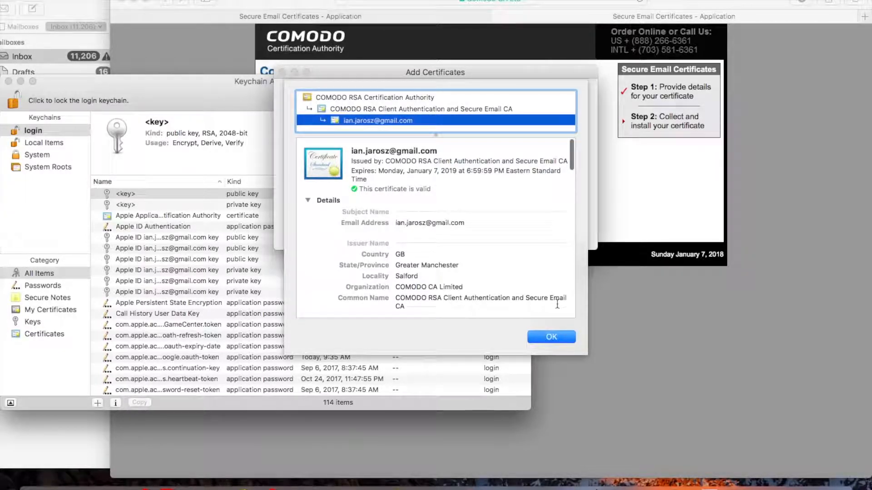
{"action": "left_click", "coordinate": [554, 336]}
{"action": "left_click", "coordinate": [564, 233]}
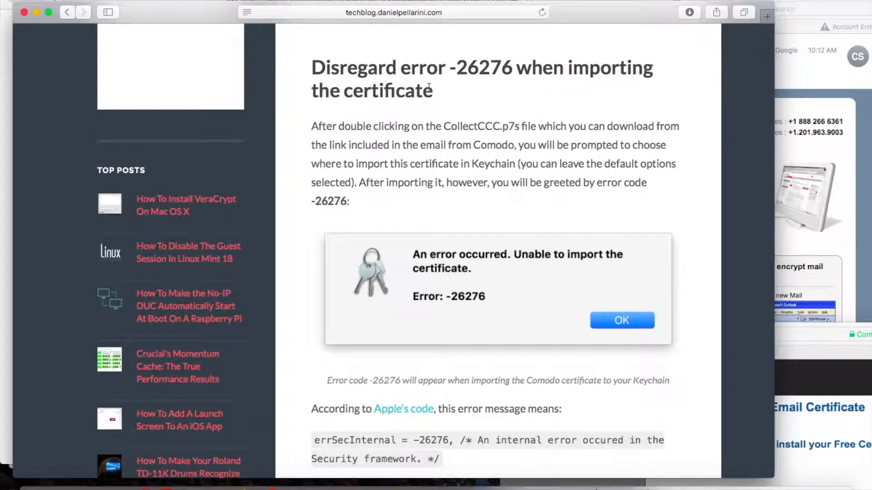
Step: Read the blog section about disregarding error -26276 when importing the certificate
{"action": "left_click_drag", "start_coordinate": [536, 44], "coordinate": [508, 75]}
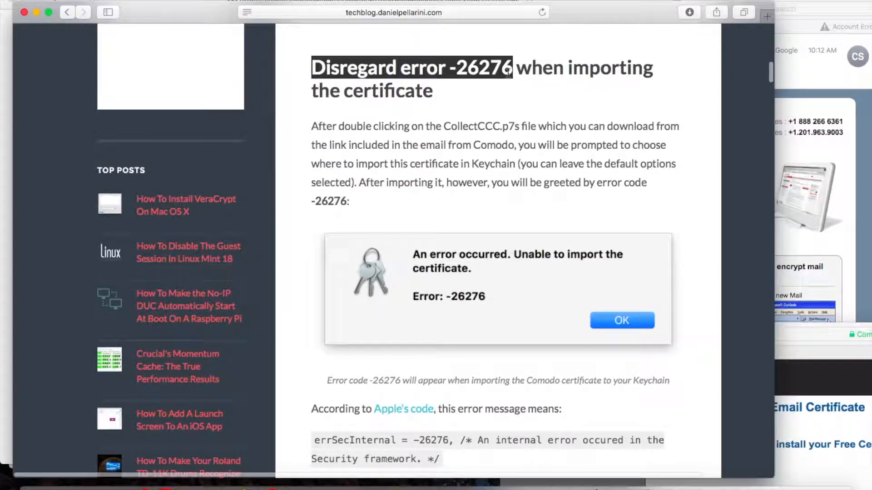
{"action": "left_click", "coordinate": [507, 74]}
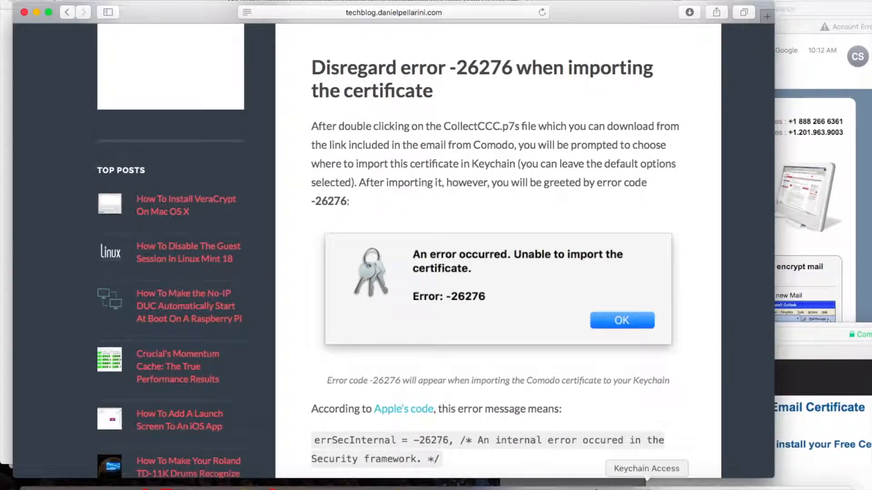
Step: Switch to Keychain Access and inspect the details of the email certificate in the login keychain
{"action": "left_click", "coordinate": [646, 485]}
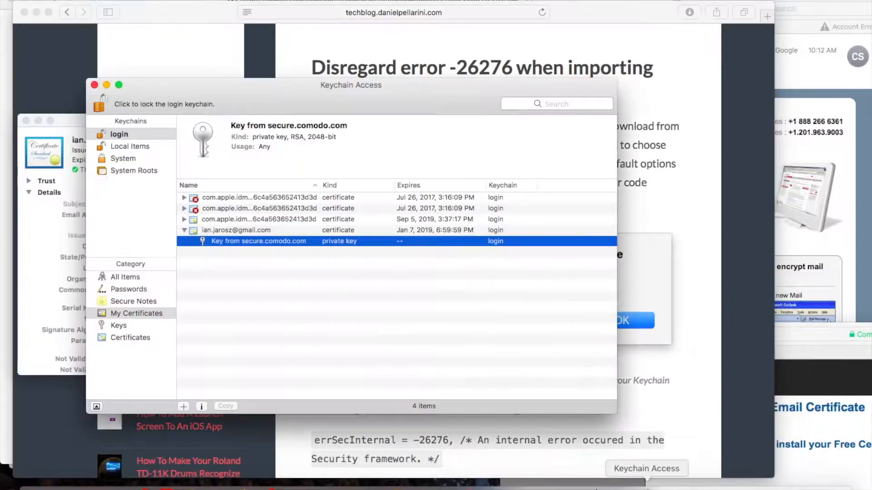
{"action": "double_click", "coordinate": [232, 230]}
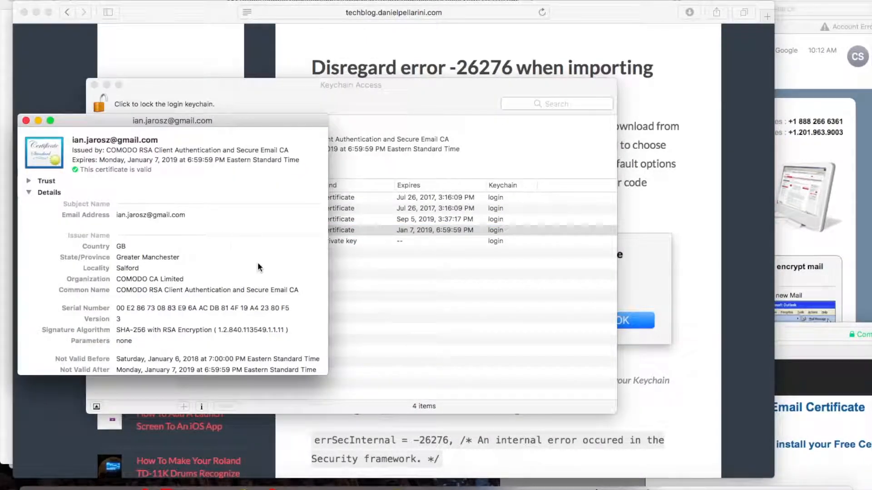
{"action": "scroll", "coordinate": [249, 252], "scroll_direction": "down", "scroll_amount": 15}
{"action": "scroll", "coordinate": [272, 282], "scroll_direction": "down", "scroll_amount": 15}
{"action": "scroll", "coordinate": [271, 282], "scroll_direction": "up", "scroll_amount": 20}
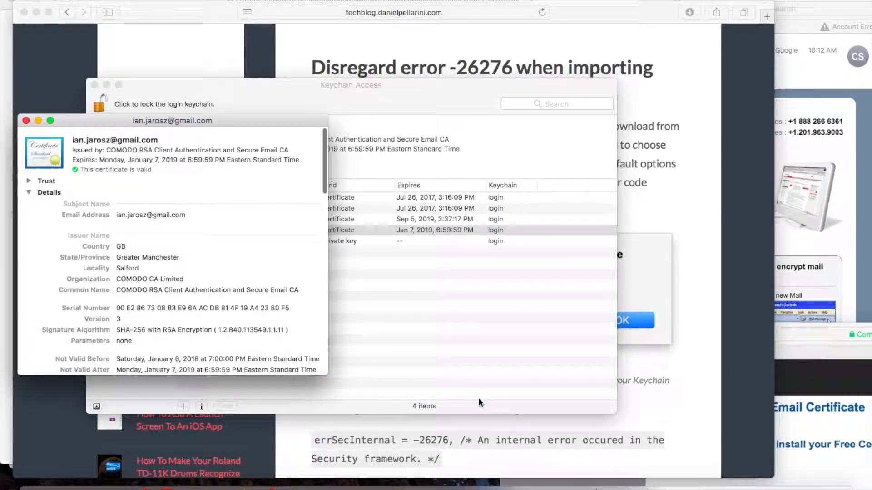
Step: Switch to Mail and start a new message addressed to the account owner's own name
{"action": "left_click", "coordinate": [161, 486]}
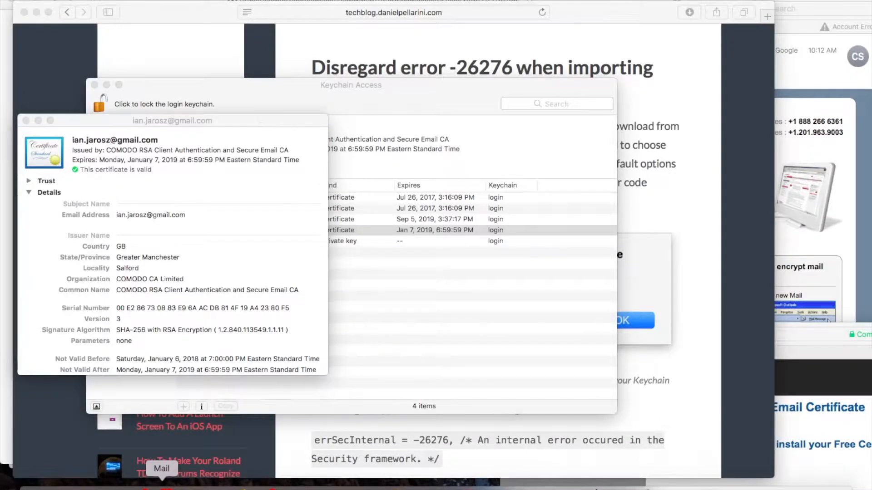
{"action": "left_click", "coordinate": [56, 8]}
{"action": "type", "text": "ian"}
{"action": "key", "text": "Tab"}
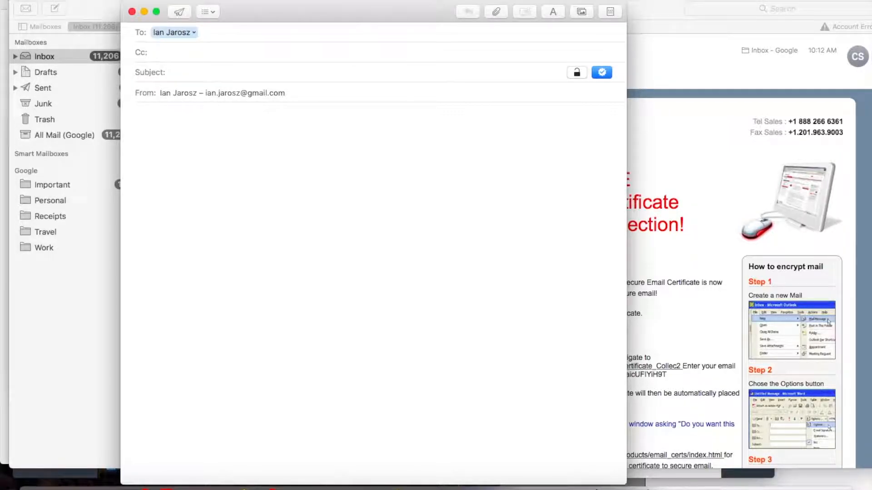
Step: Give the message the subject "test sign" and the body "I am signed", and send it signed, allowing one-time access to the Comodo key
{"action": "type", "text": "st sign"}
{"action": "left_click", "coordinate": [135, 114]}
{"action": "type", "text": "Te"}
{"action": "type", "text": "I am si"}
{"action": "type", "text": "gned"}
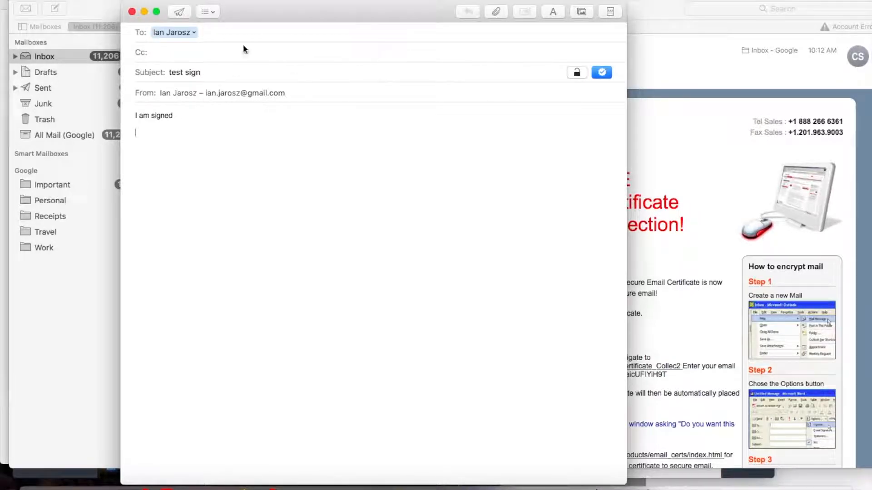
{"action": "left_click", "coordinate": [179, 13]}
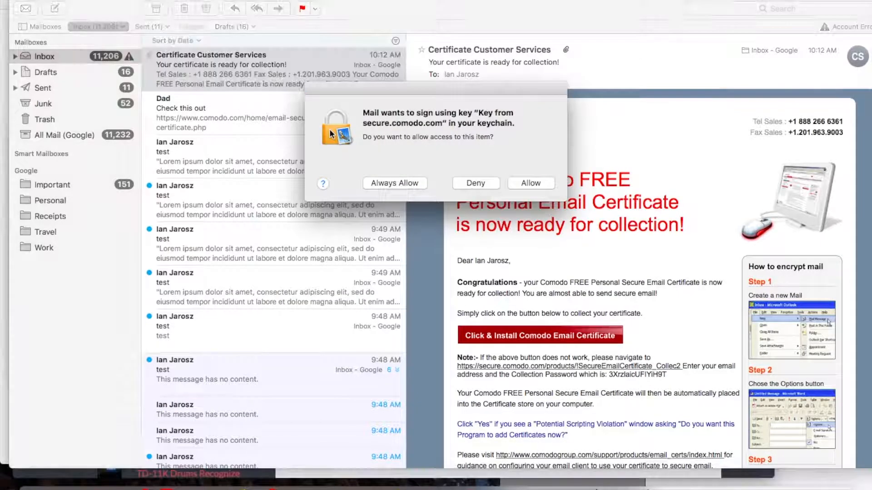
{"action": "left_click", "coordinate": [538, 183]}
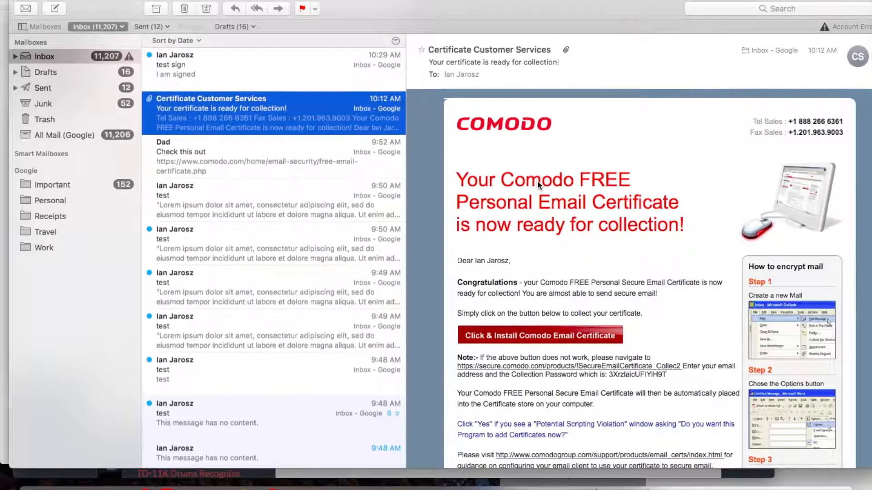
Step: Open the received "test sign" message, start a reply to it and enlarge the reply window
{"action": "double_click", "coordinate": [317, 74]}
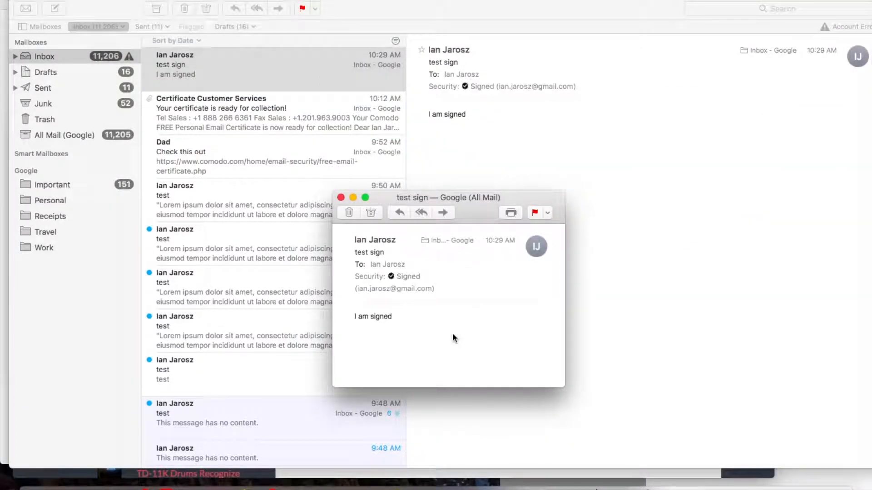
{"action": "left_click", "coordinate": [400, 213]}
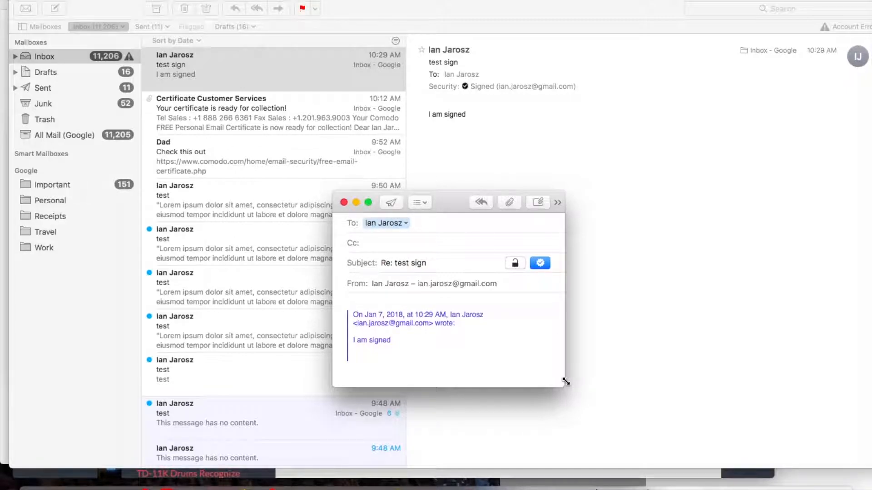
{"action": "left_click_drag", "start_coordinate": [565, 387], "coordinate": [829, 441]}
{"action": "left_click", "coordinate": [499, 358]}
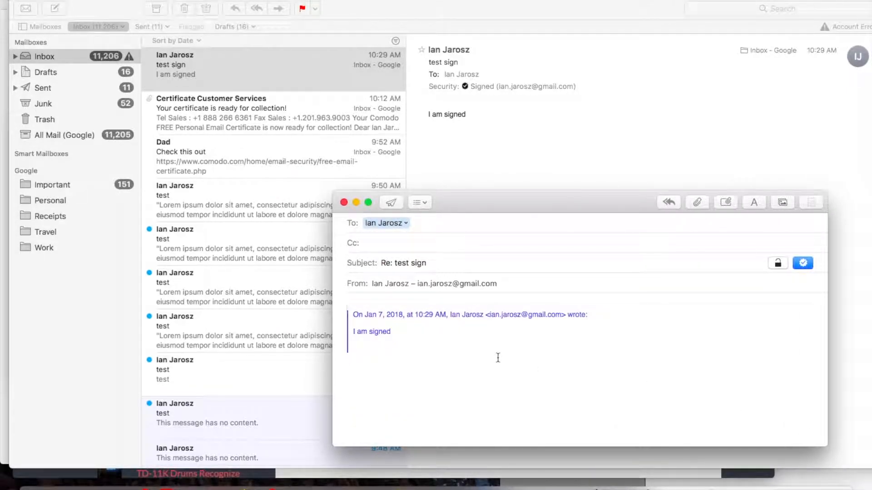
Step: Add "I am now encrypted!!!" below the quoted text of the reply and turn on encryption
{"action": "key", "text": "Return"}
{"action": "type", "text": "I am now encry"}
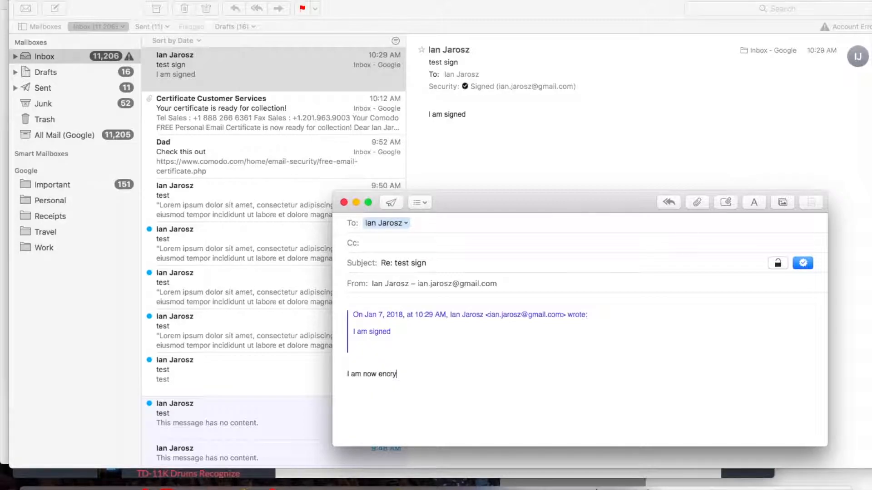
{"action": "type", "text": "pted!!!"}
{"action": "left_click", "coordinate": [778, 264]}
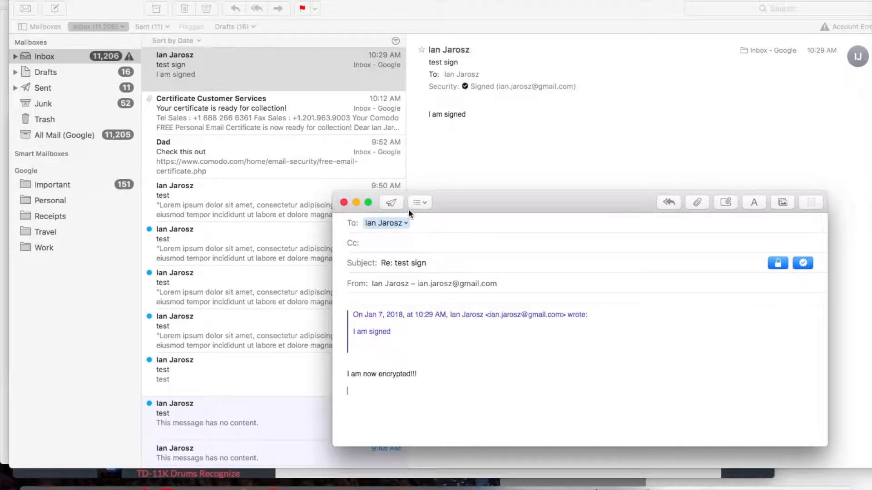
Step: Send the encrypted reply, allowing Mail to use the Comodo key, and always allow that access for reading the received copy
{"action": "left_click", "coordinate": [391, 203]}
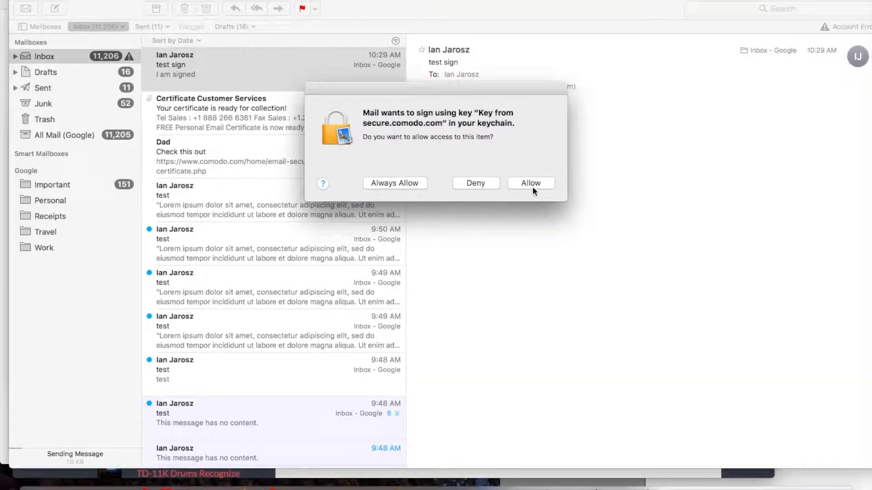
{"action": "left_click", "coordinate": [532, 184]}
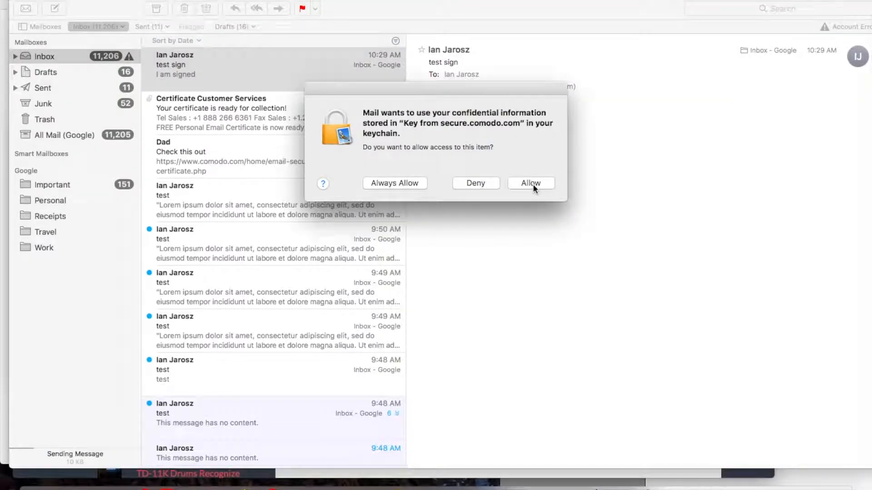
{"action": "left_click", "coordinate": [532, 184]}
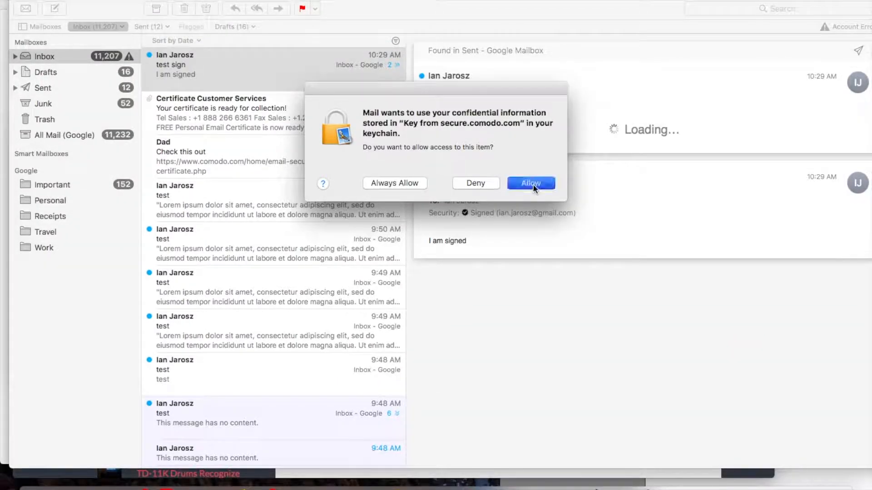
{"action": "left_click", "coordinate": [402, 183]}
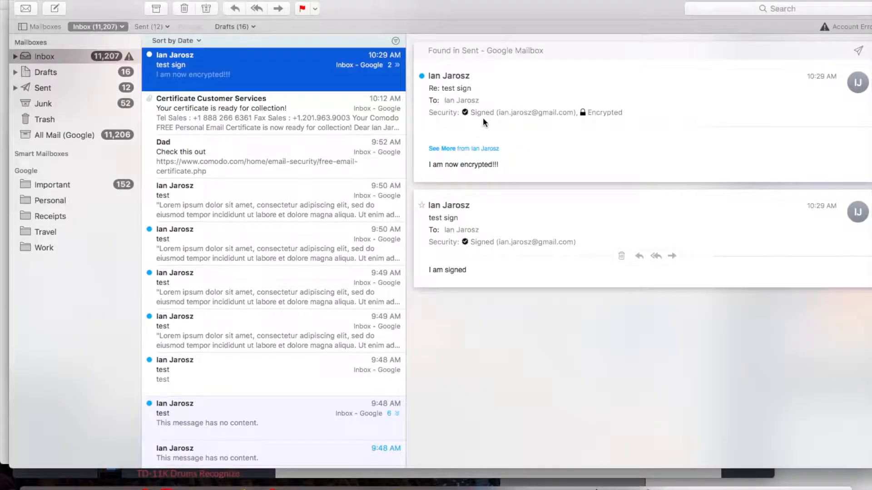
Step: View the "test sign" conversation with the encrypted reply in its own window and close it again
{"action": "double_click", "coordinate": [331, 81]}
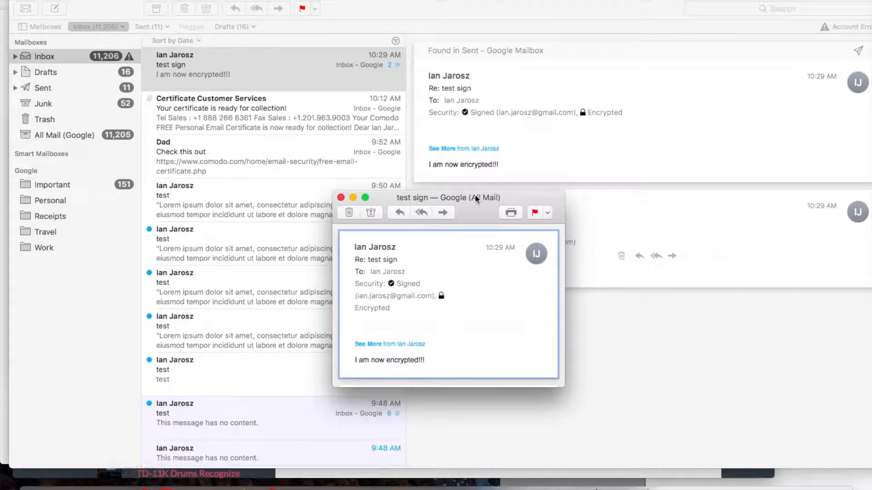
{"action": "key", "text": "super+w"}
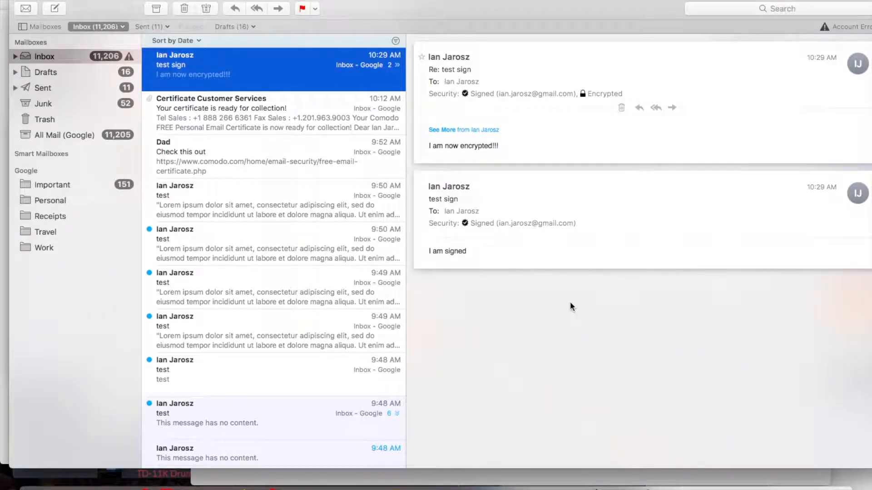
Step: Show the raw source of the signed "I am signed" message and move its window clear of the message text
{"action": "left_click", "coordinate": [584, 254]}
{"action": "double_click", "coordinate": [585, 254]}
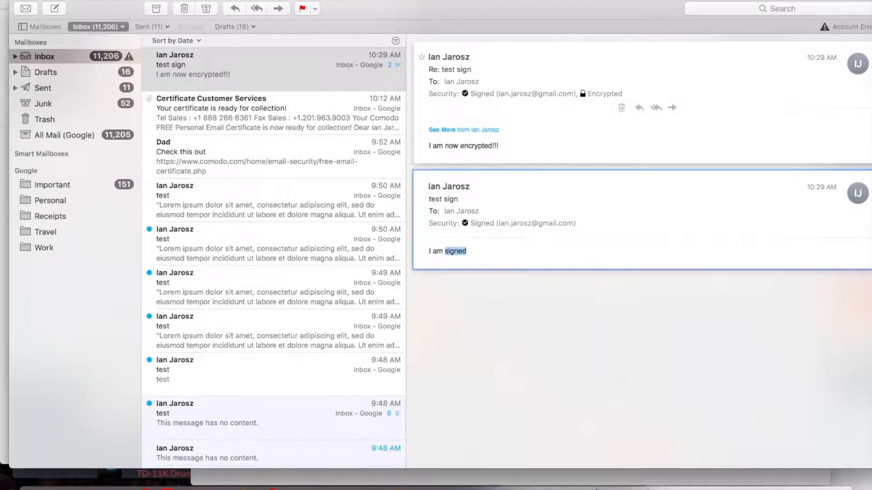
{"action": "left_click", "coordinate": [121, 0]}
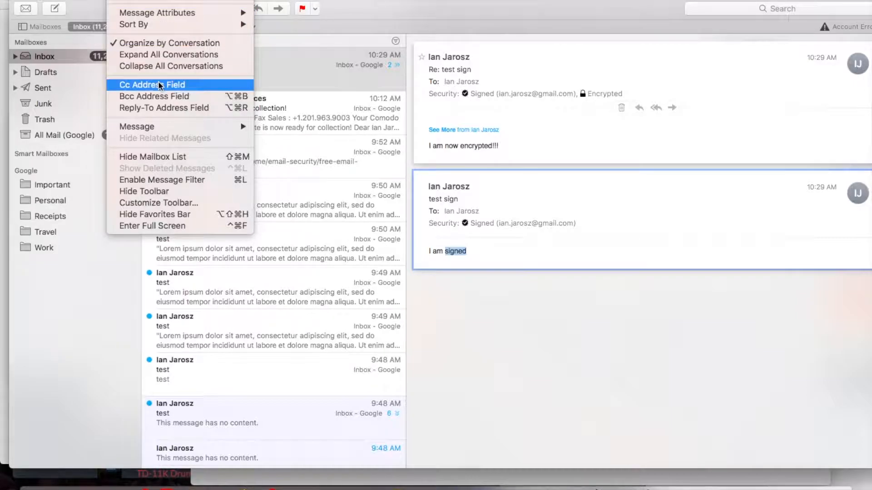
{"action": "mouse_move", "coordinate": [171, 129]}
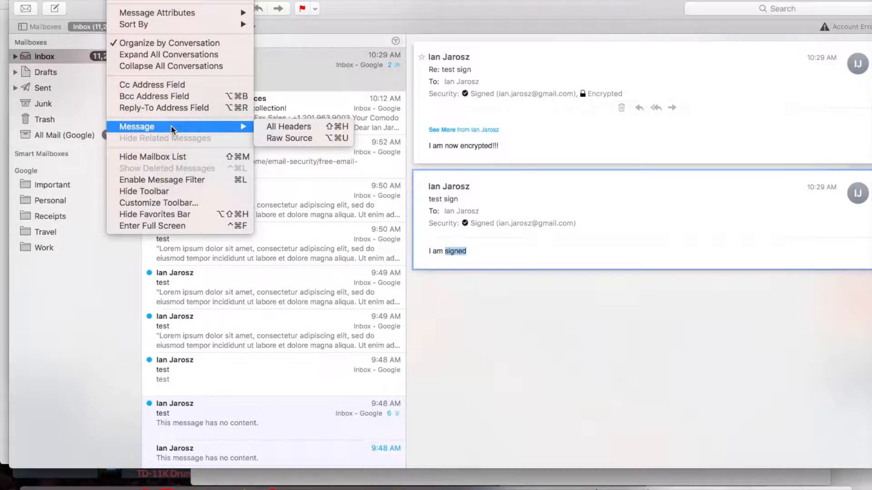
{"action": "left_click", "coordinate": [276, 139]}
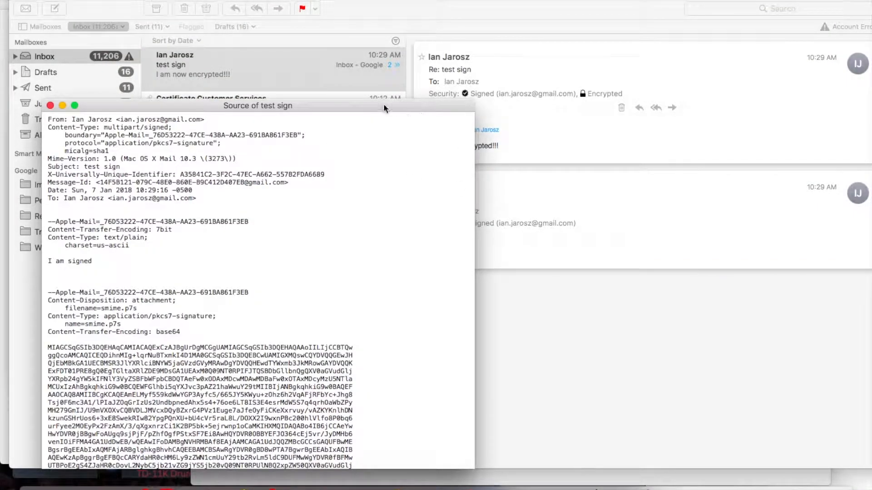
{"action": "left_click_drag", "start_coordinate": [367, 108], "coordinate": [325, 84]}
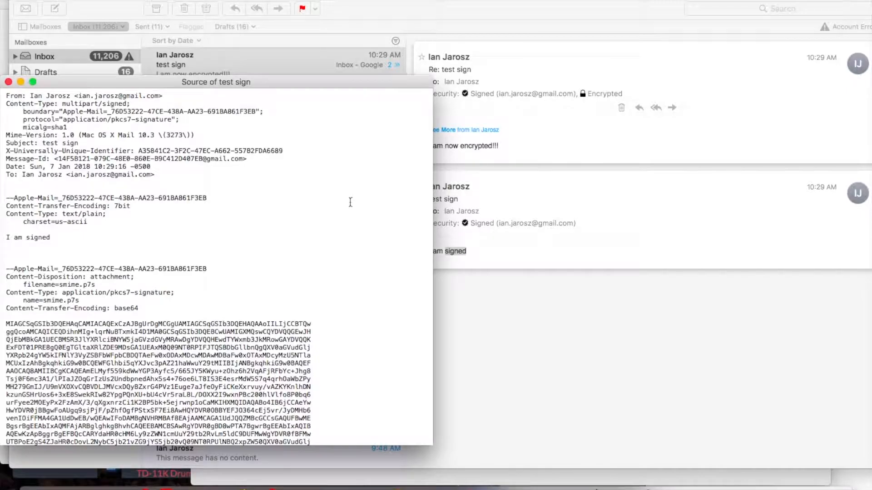
Step: Examine the plain-text body and the smime.p7s signature block in the signed message's source, and close the source window
{"action": "left_click_drag", "start_coordinate": [57, 238], "coordinate": [3, 233]}
{"action": "scroll", "coordinate": [163, 255], "scroll_direction": "down", "scroll_amount": 10}
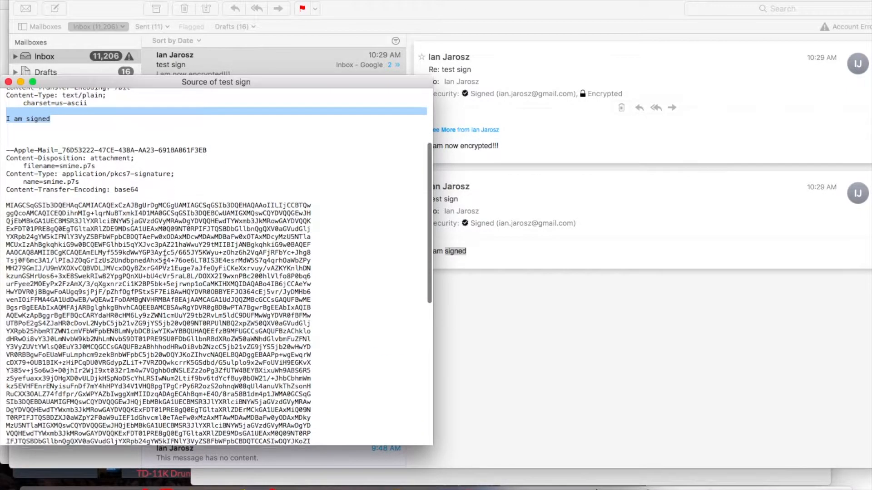
{"action": "left_click_drag", "start_coordinate": [35, 146], "coordinate": [147, 459]}
{"action": "left_click", "coordinate": [219, 381]}
{"action": "scroll", "coordinate": [220, 381], "scroll_direction": "up", "scroll_amount": 10}
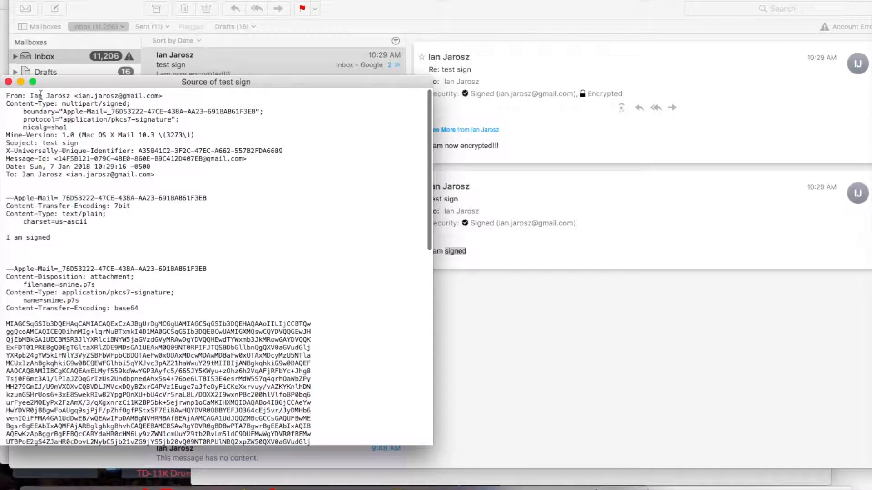
{"action": "left_click", "coordinate": [9, 81]}
Step: Examine the raw source of the encrypted "Re: test sign" message, including its encoded smime.p7m content, and close the source window
{"action": "left_click", "coordinate": [549, 146]}
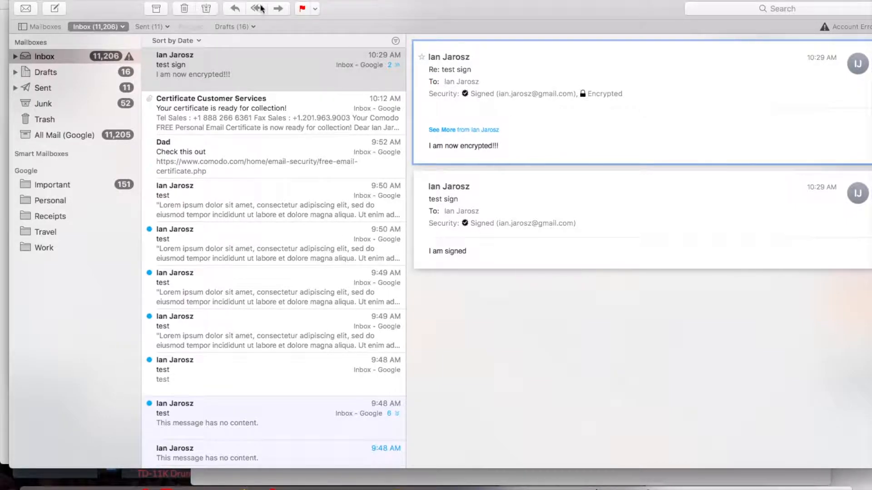
{"action": "left_click", "coordinate": [119, 0]}
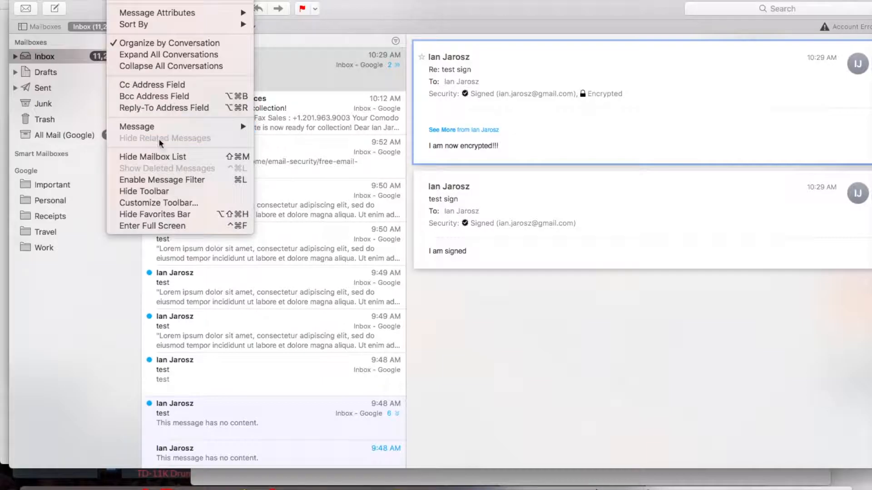
{"action": "mouse_move", "coordinate": [167, 127]}
{"action": "left_click", "coordinate": [276, 138]}
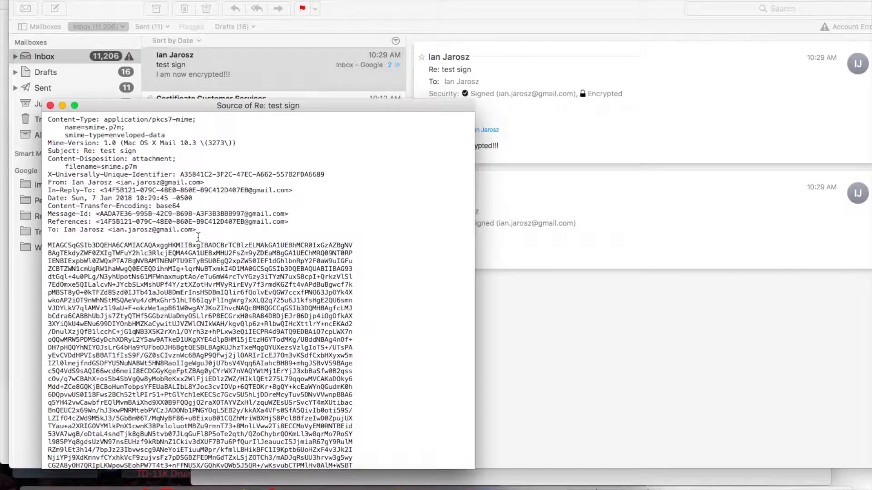
{"action": "scroll", "coordinate": [99, 218], "scroll_direction": "down", "scroll_amount": 5}
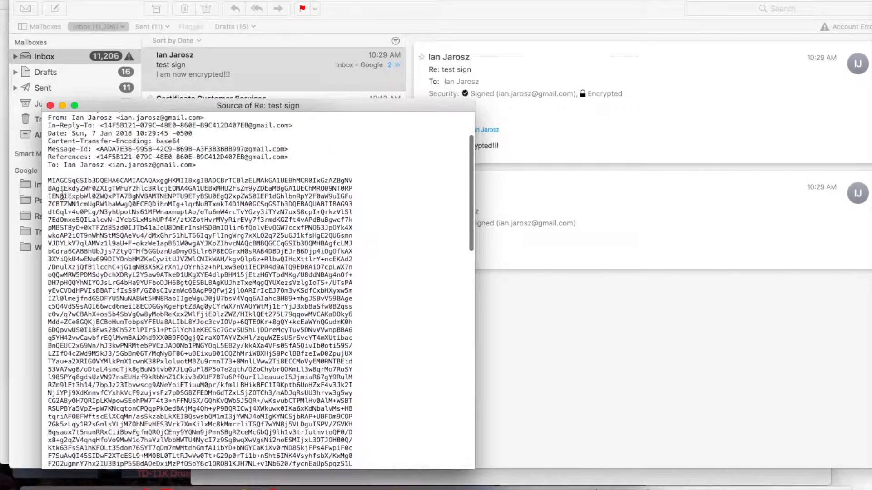
{"action": "scroll", "coordinate": [158, 212], "scroll_direction": "down", "scroll_amount": 20}
{"action": "scroll", "coordinate": [158, 211], "scroll_direction": "up", "scroll_amount": 20}
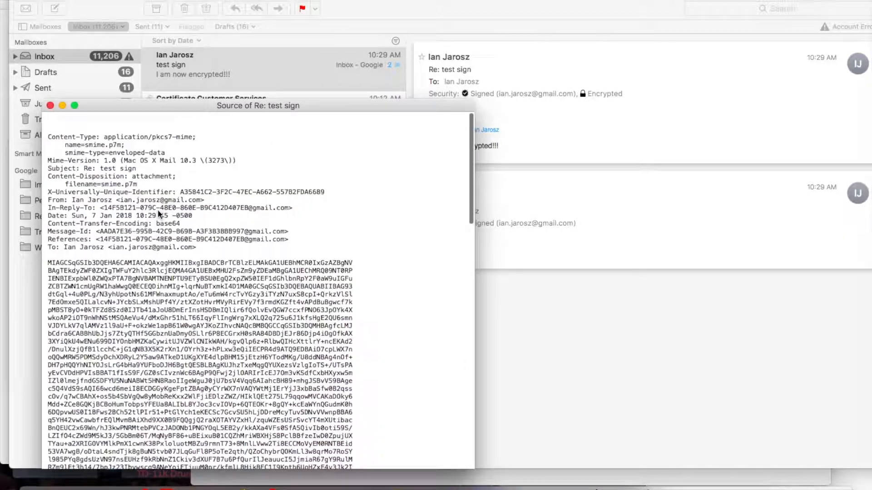
{"action": "left_click", "coordinate": [50, 105]}
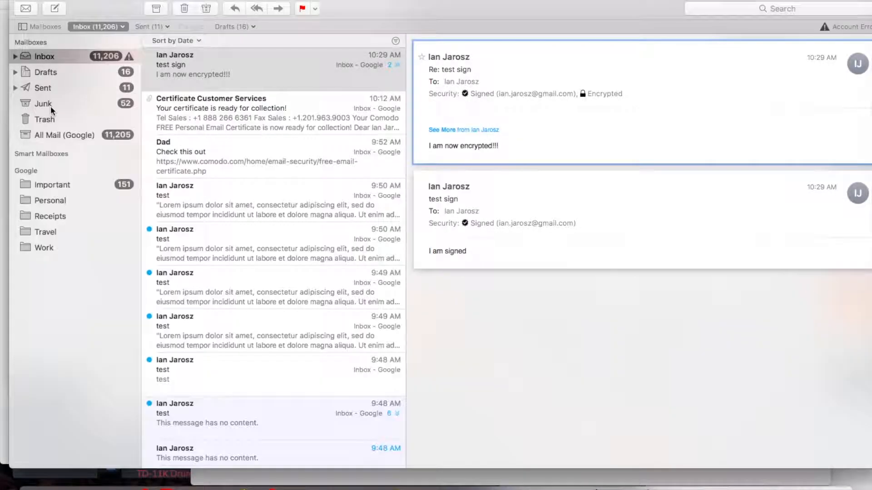